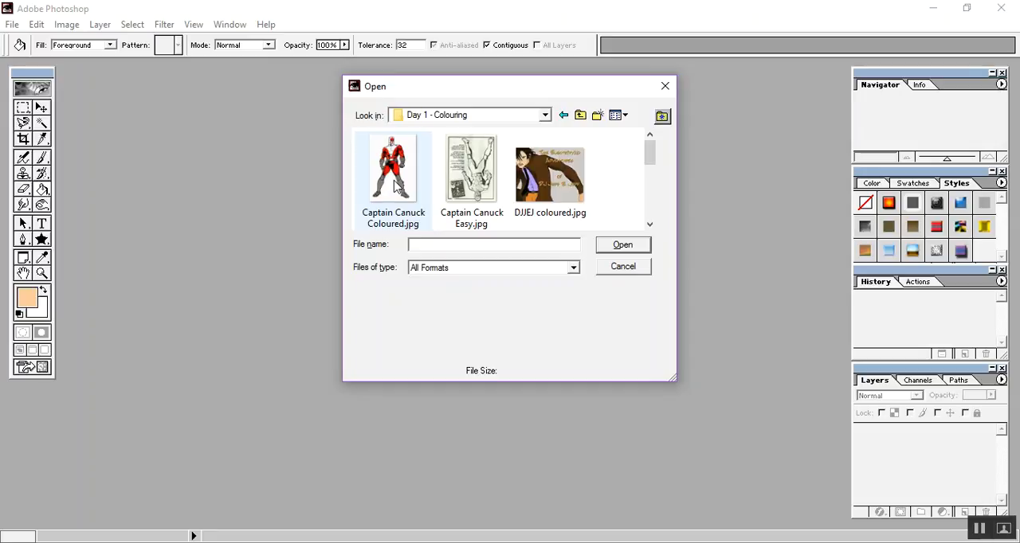
Open all seven Captain Canuck, DJJEJ and Nelvana images together from the Day 1 - Colouring folder.
left_click(390, 181)
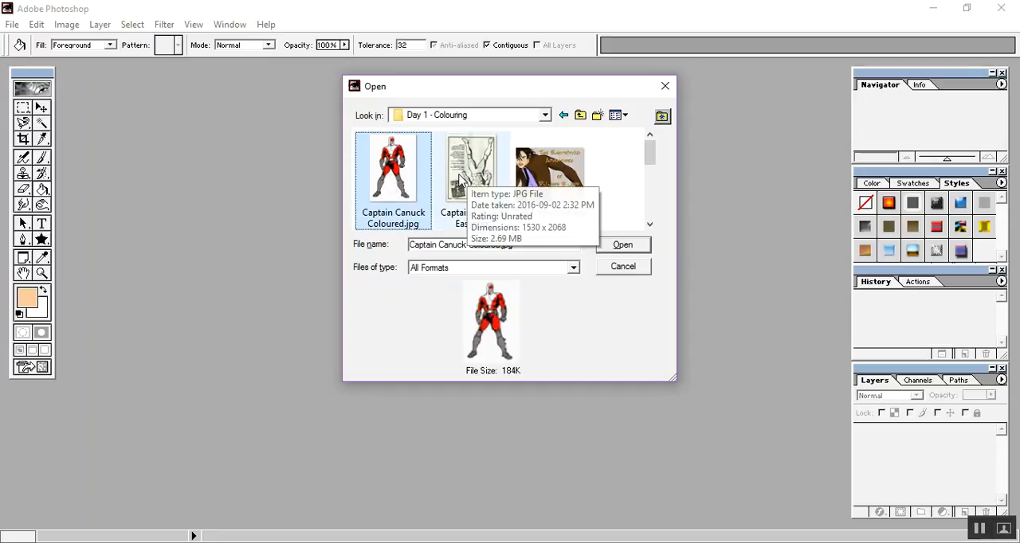
left_click(462, 182, "ctrl")
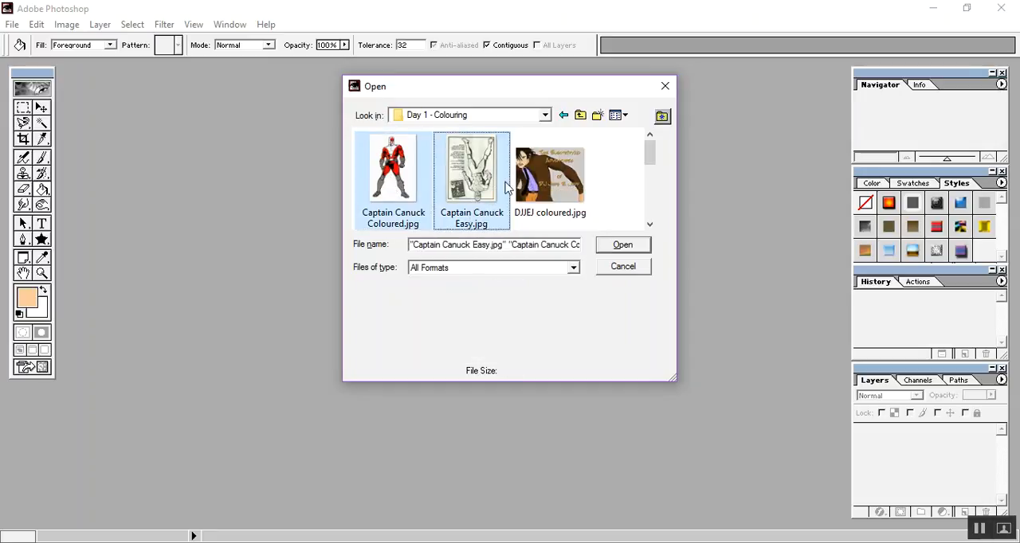
left_click(548, 191, "ctrl")
left_click(649, 224)
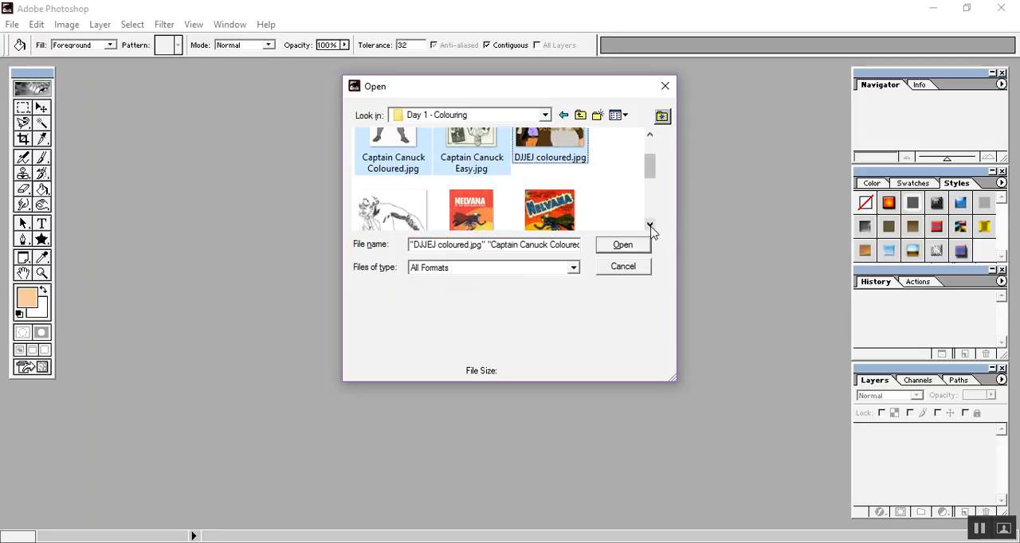
left_click(650, 224)
left_click(398, 199, "ctrl")
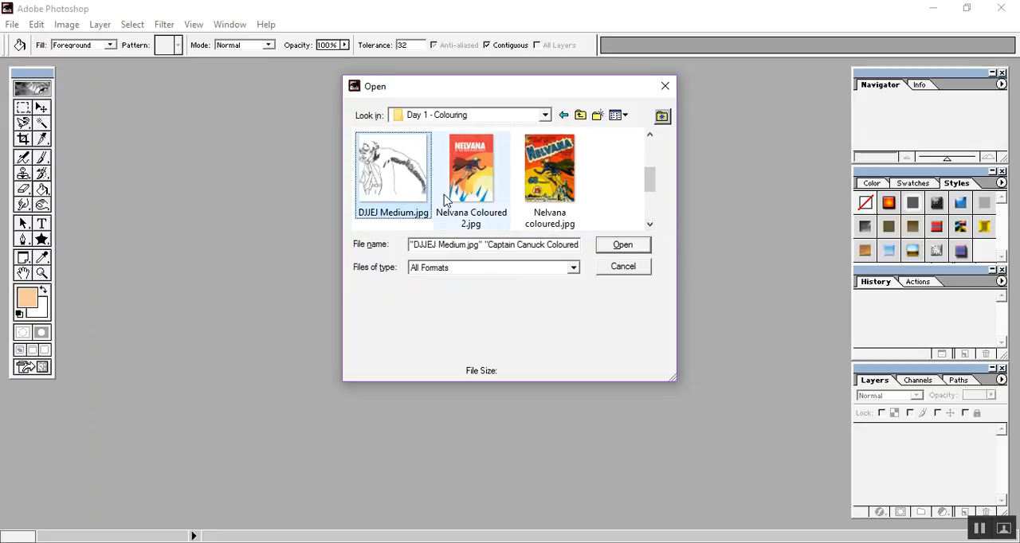
left_click(470, 187, "ctrl")
left_click(546, 177, "ctrl")
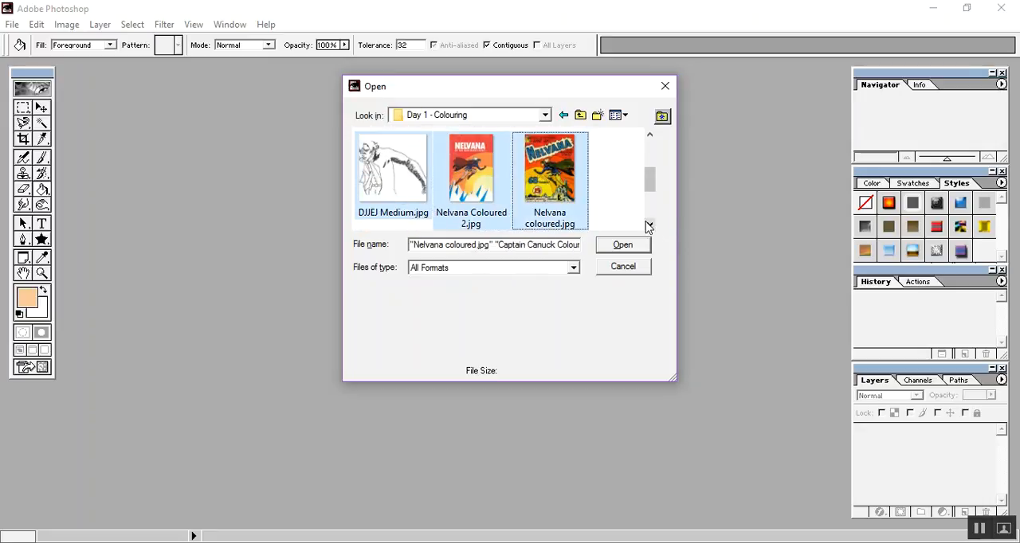
left_click(650, 224)
left_click(649, 225)
left_click(391, 181, "ctrl")
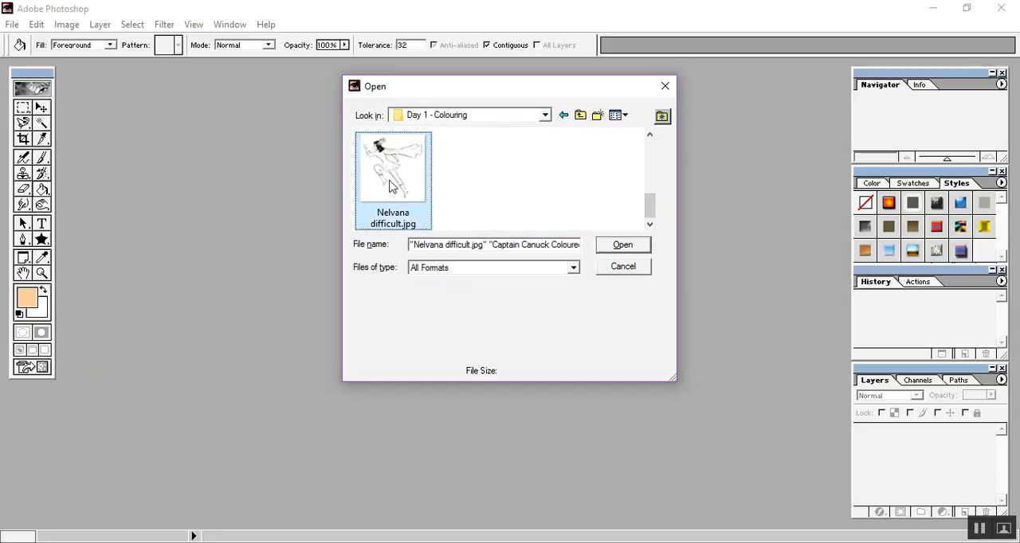
left_click(612, 248)
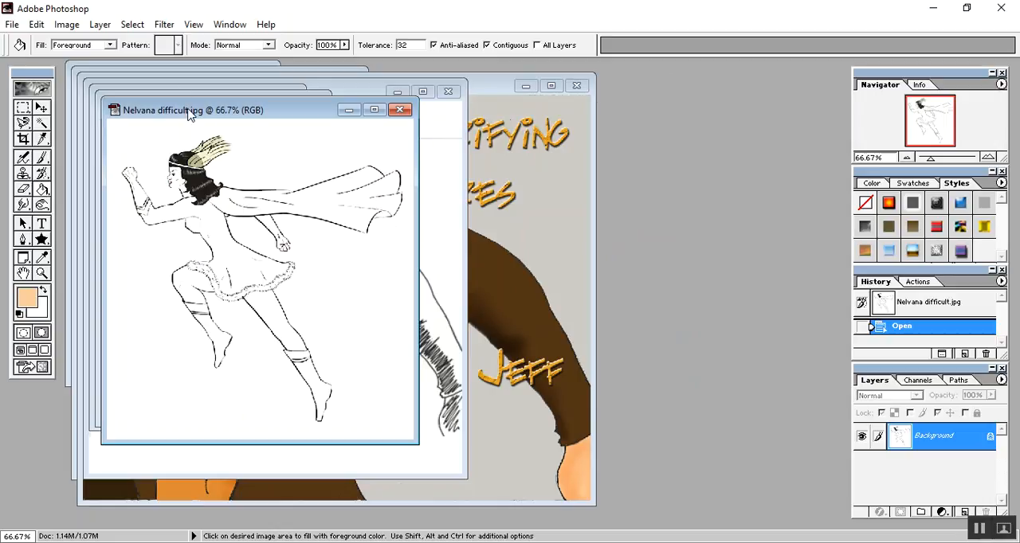
Minimize the three Nelvana image windows and the two DJJEJ image windows.
left_click_drag(189, 114, 540, 105)
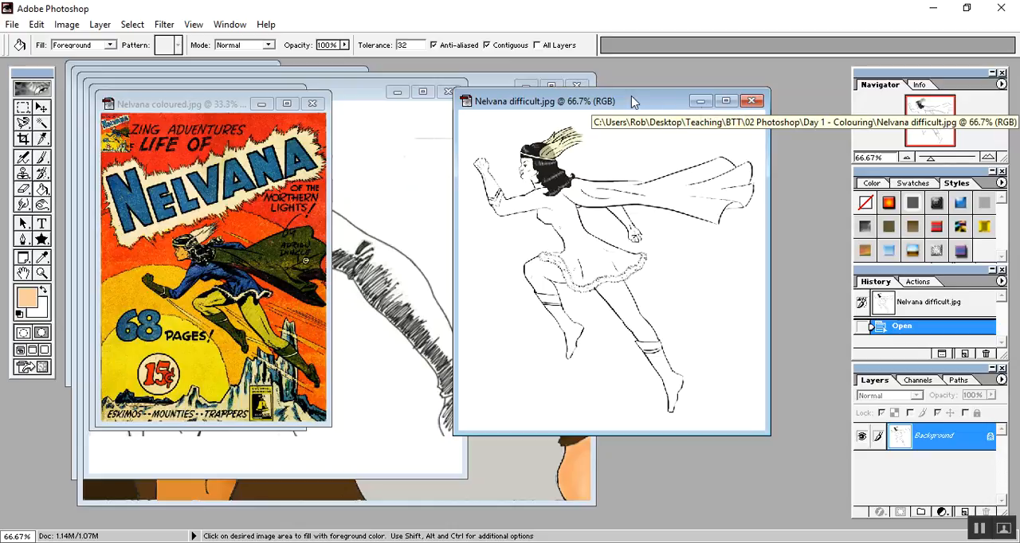
left_click(701, 106)
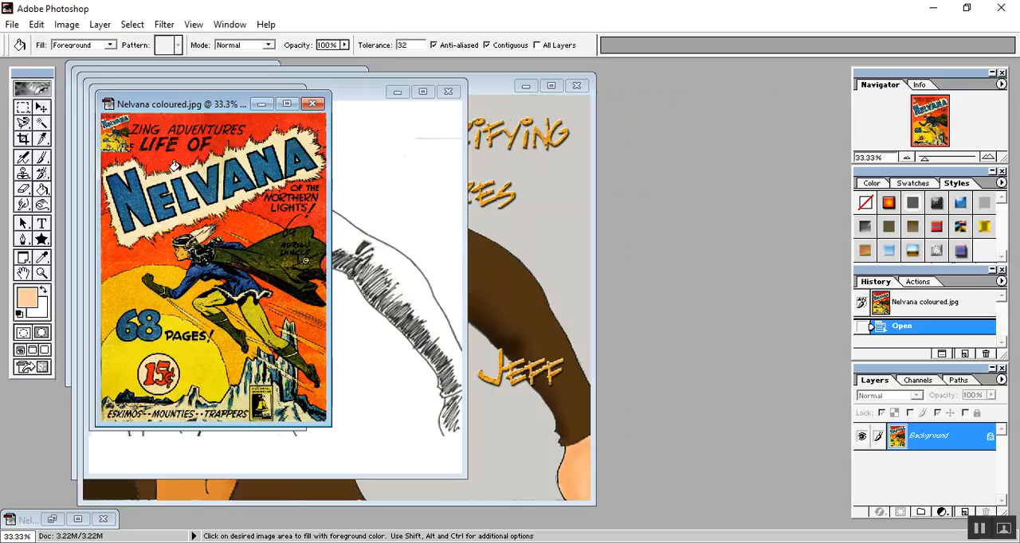
left_click(262, 107)
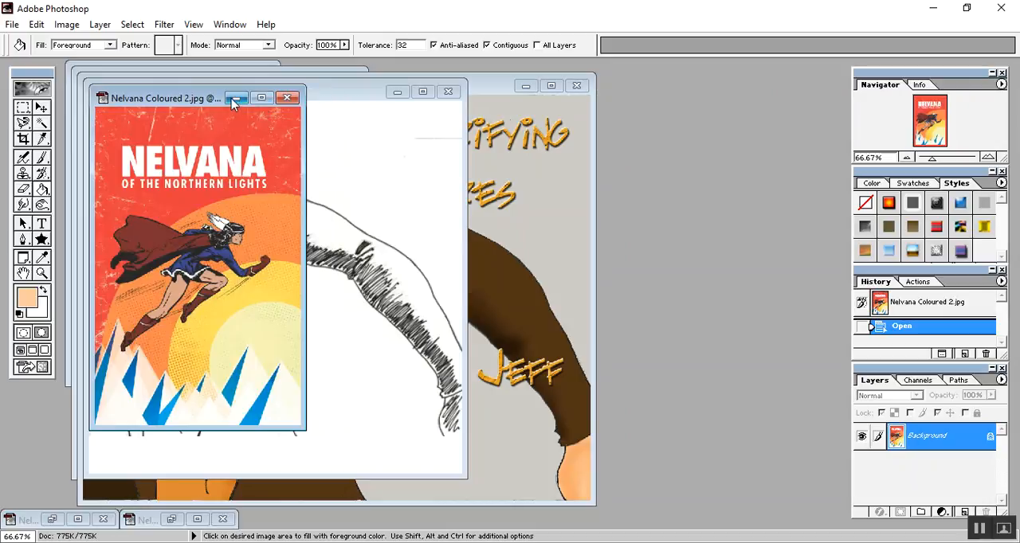
left_click(237, 104)
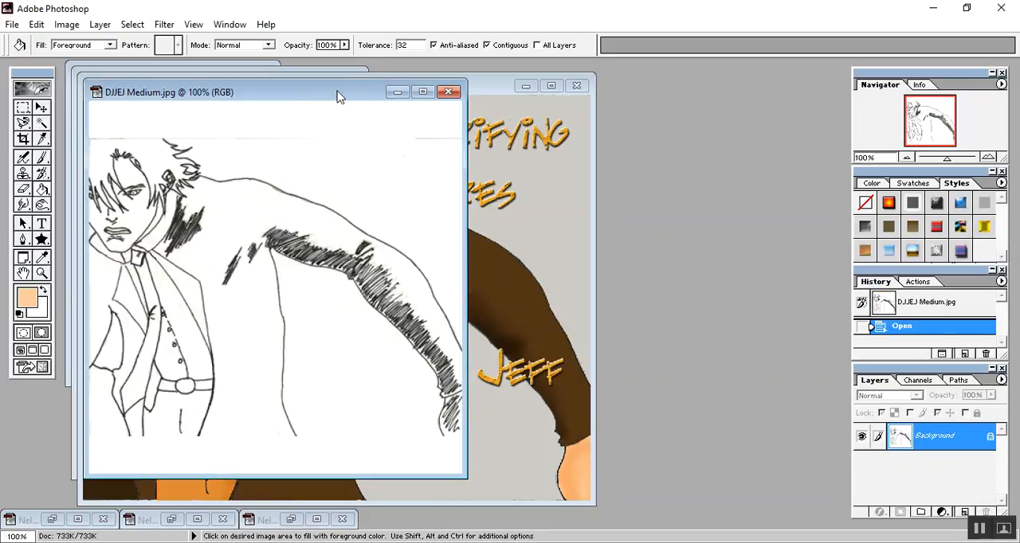
left_click(395, 93)
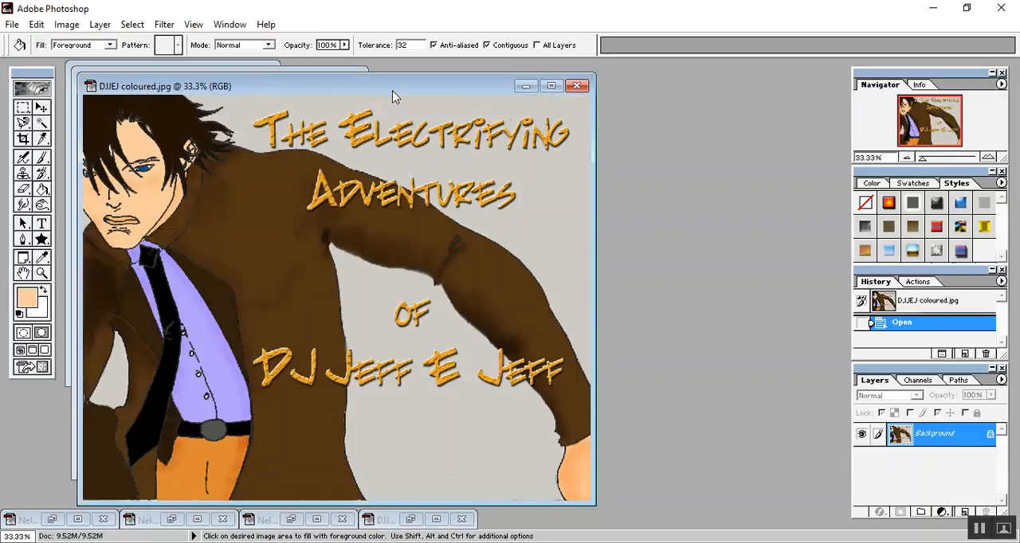
left_click(524, 86)
Place Captain Canuck Easy.jpg beside the coloured reference image and rotate its canvas 180°.
left_click_drag(165, 80, 382, 76)
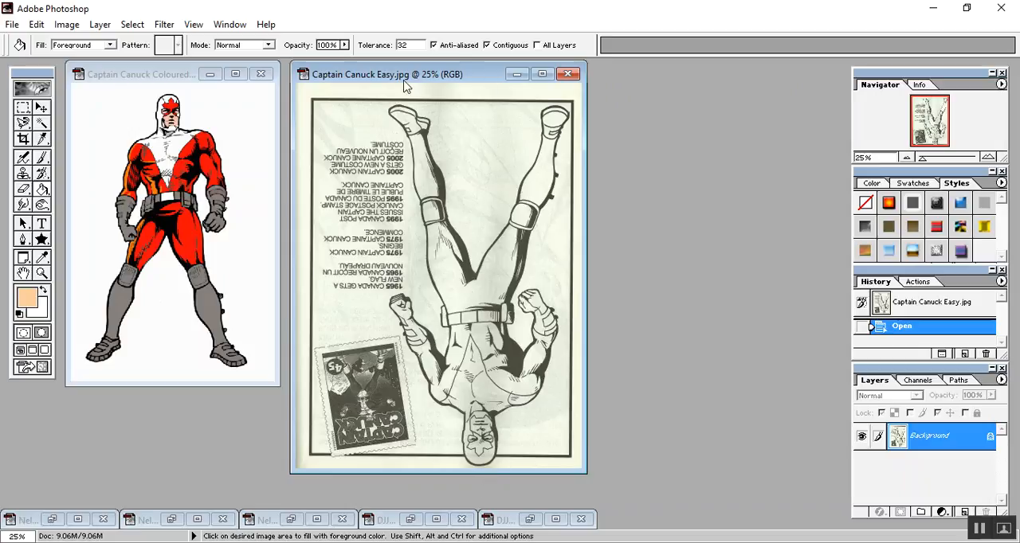
left_click(71, 27)
mouse_move(114, 179)
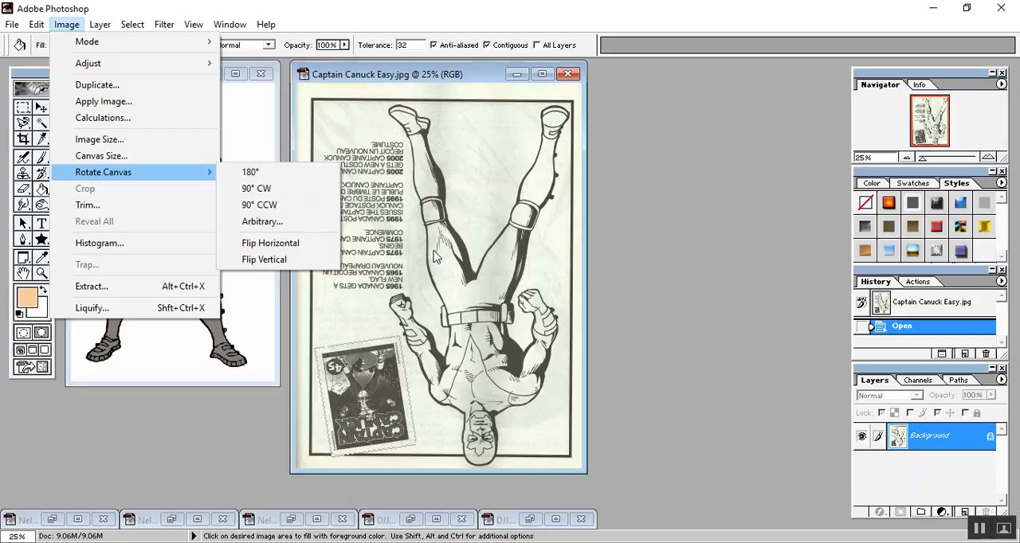
left_click(248, 173)
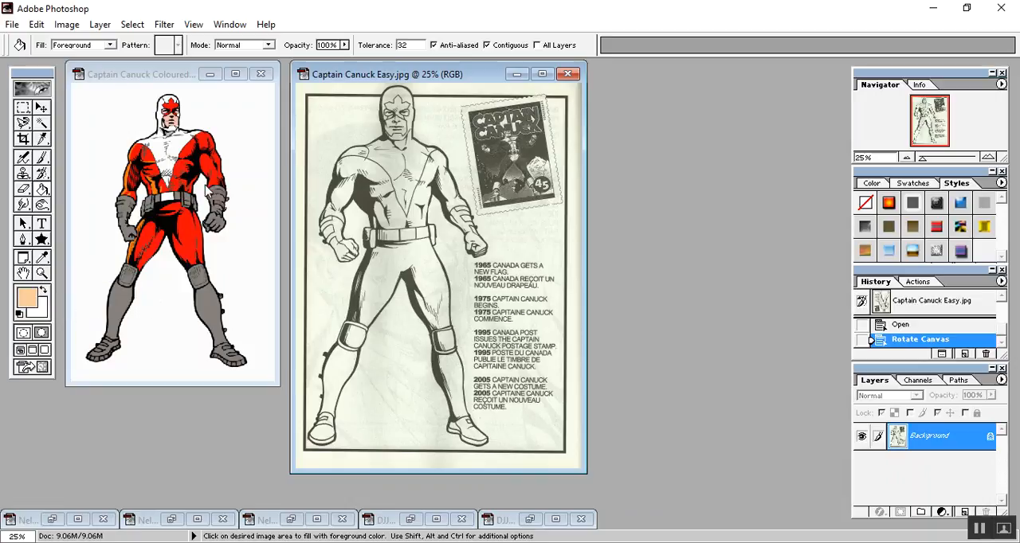
Try a short peach Paintbrush stroke beside the head in Captain Canuck Easy.jpg and undo it.
left_click(156, 74)
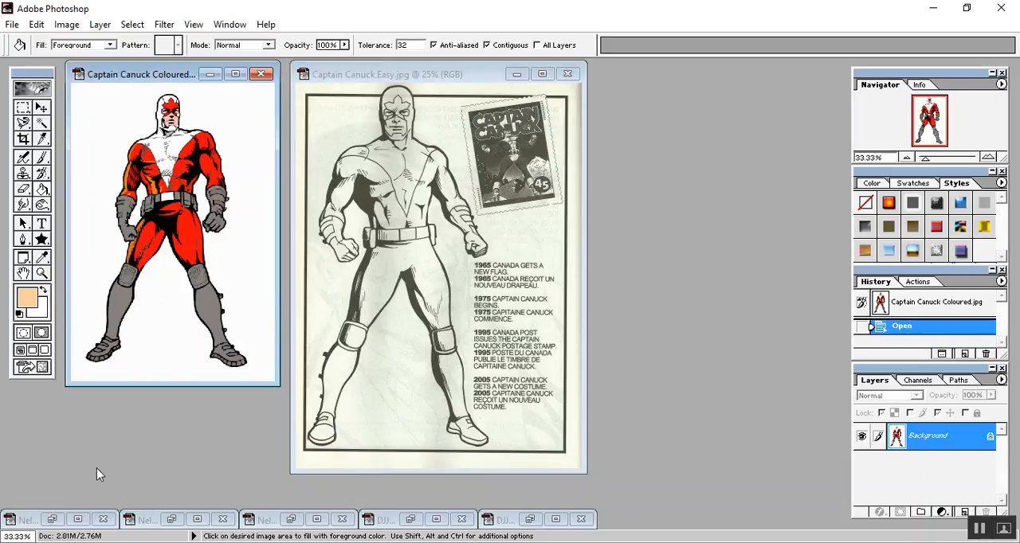
left_click(42, 259)
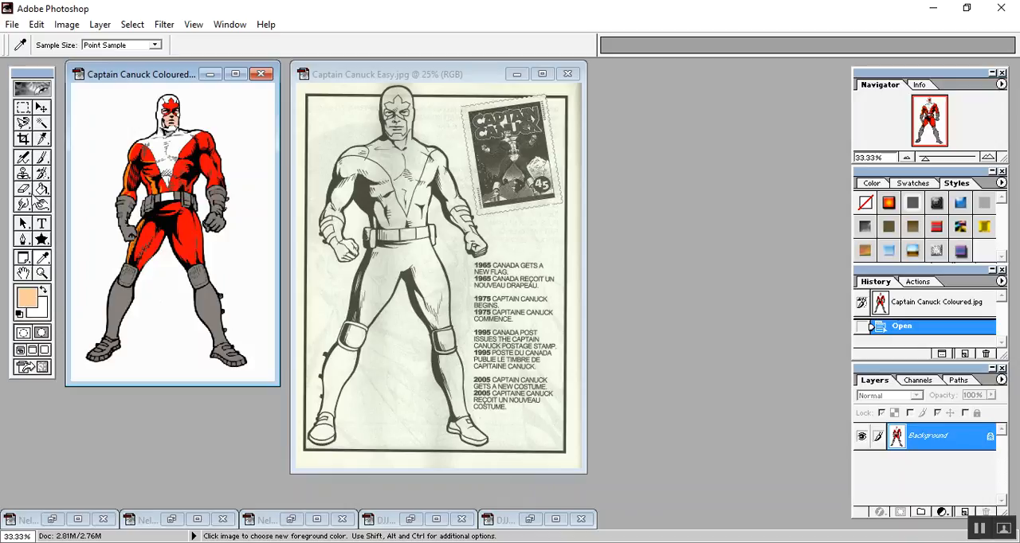
left_click(43, 158)
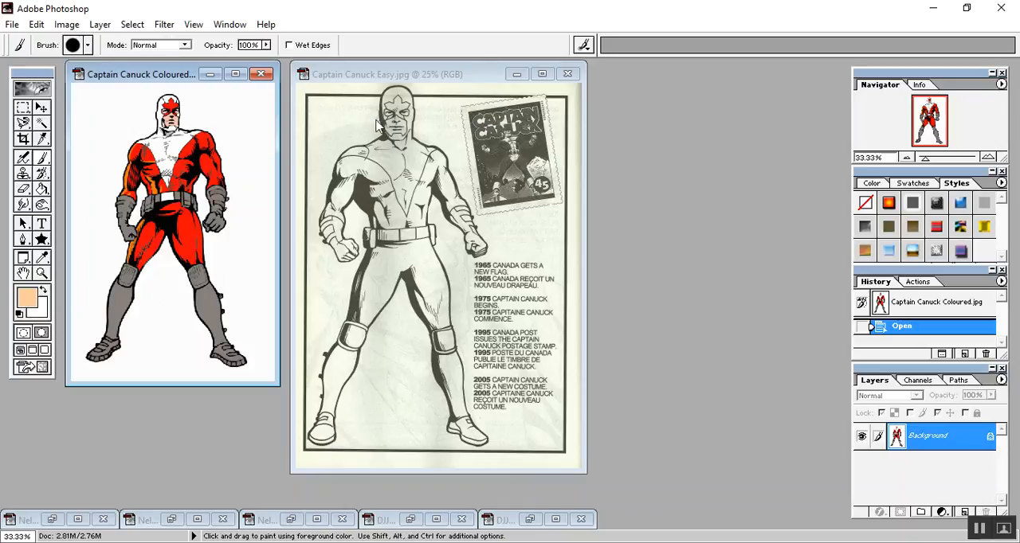
left_click(373, 75)
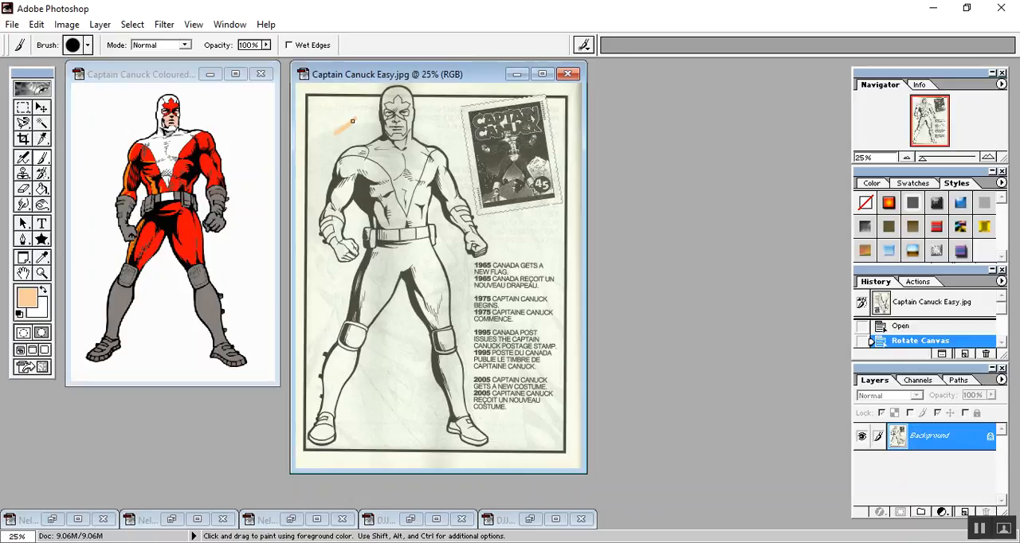
left_click_drag(357, 119, 357, 119)
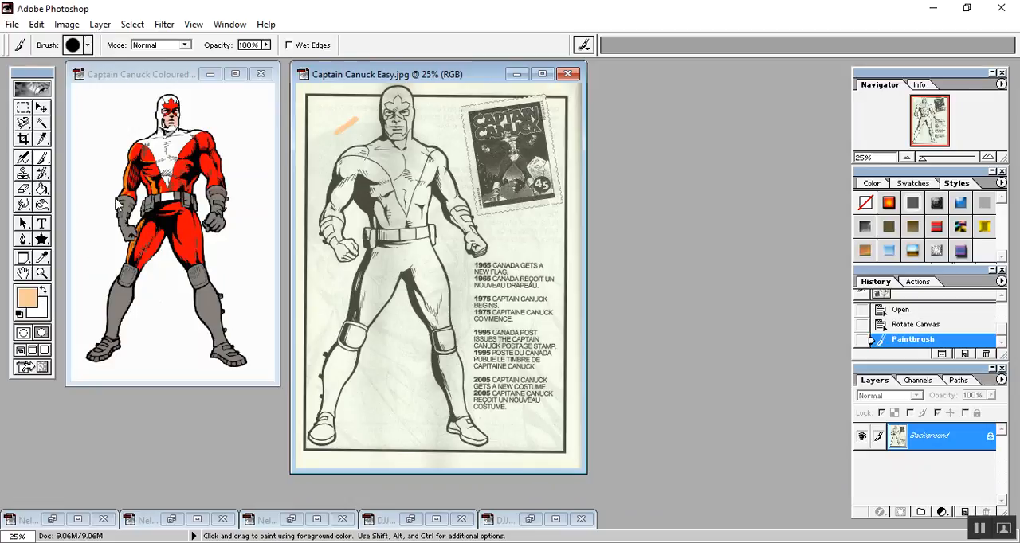
left_click(37, 25)
left_click(56, 45)
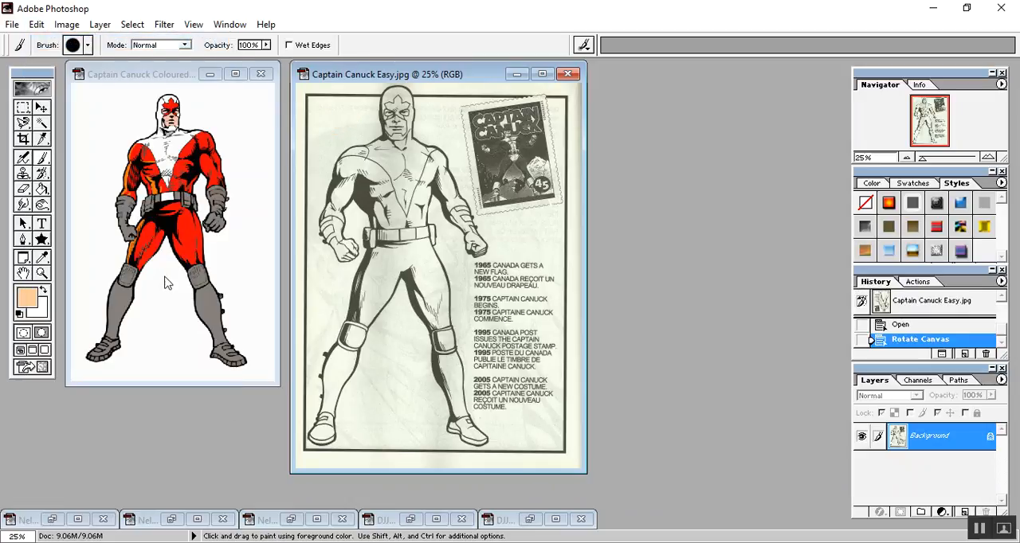
Sample the boot's grey from Captain Canuck Coloured.jpg as the foreground colour with the Eyedropper.
left_click(43, 258)
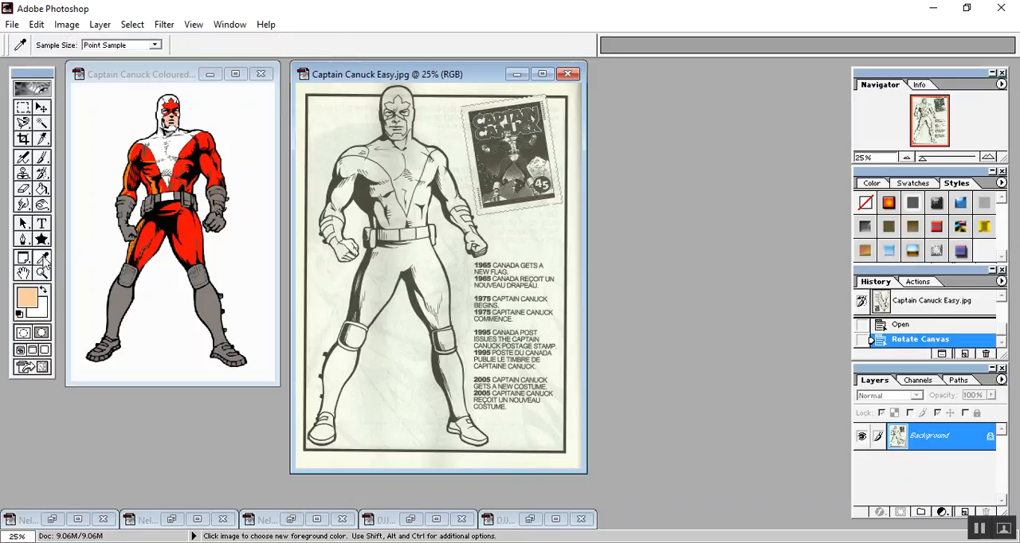
left_click(143, 75)
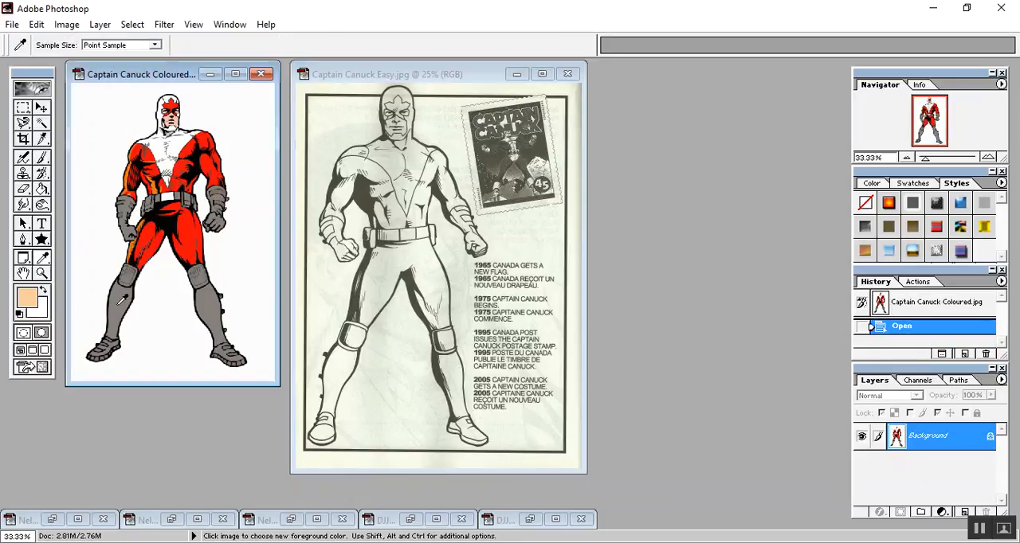
left_click(119, 302)
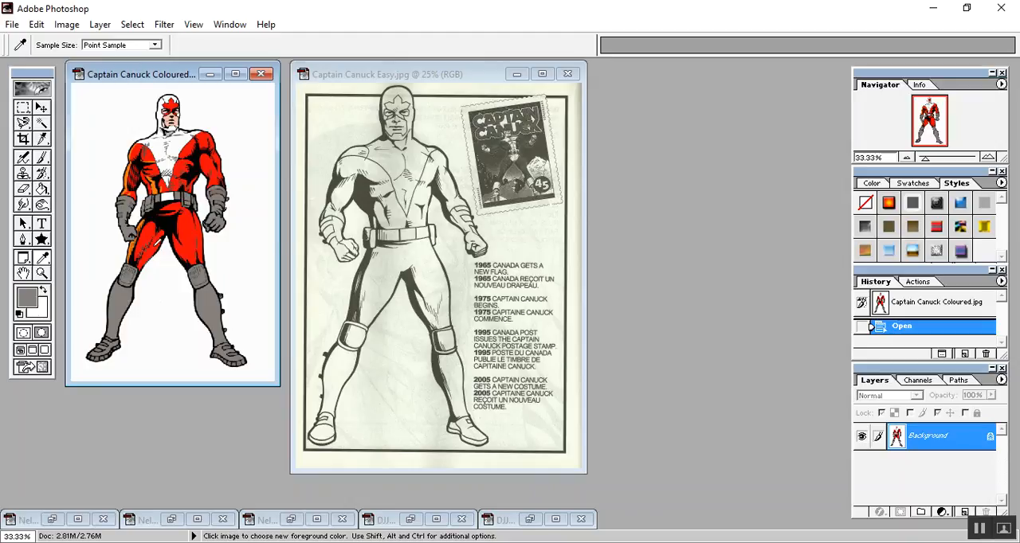
left_click(154, 247)
left_click(179, 145)
left_click(121, 305)
Fill the left-hand boot leg and its shoe in Captain Canuck Easy.jpg with the sampled grey using the Paint Bucket.
left_click(440, 75)
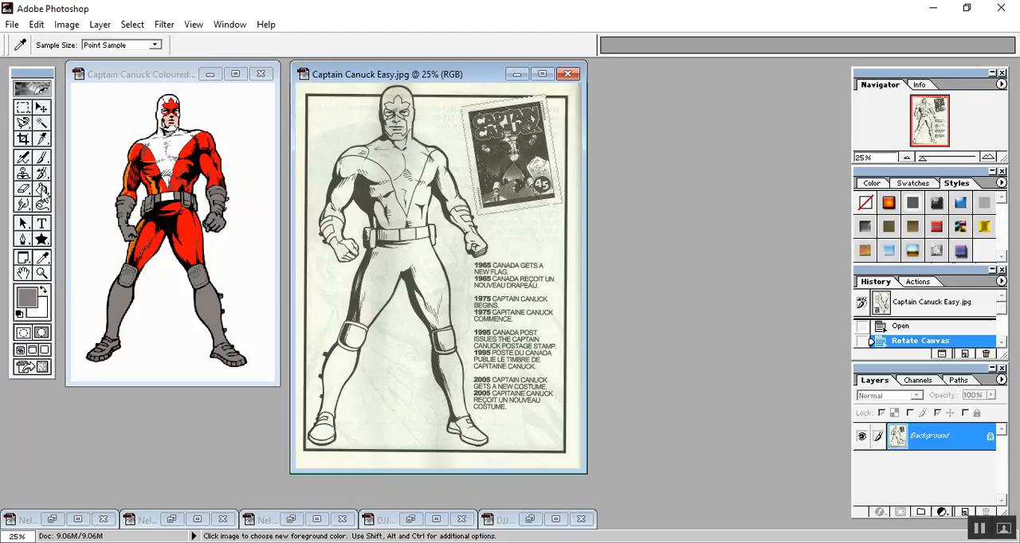
left_click(42, 190)
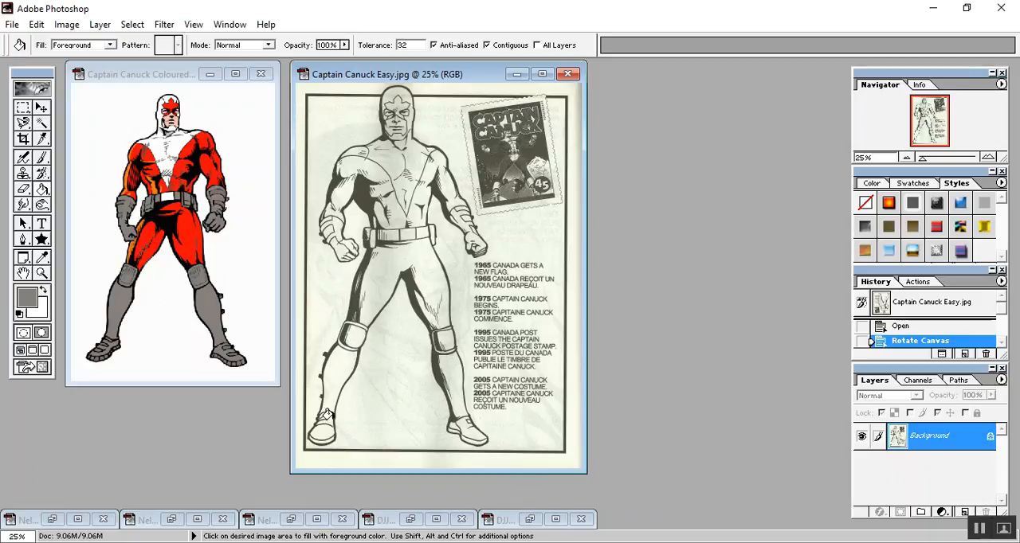
left_click(330, 368)
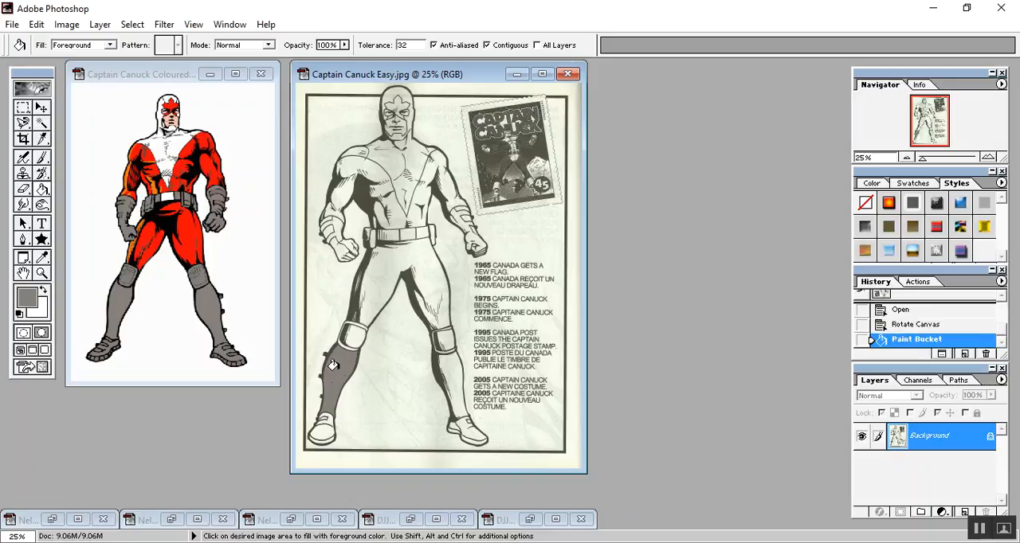
left_click(317, 430)
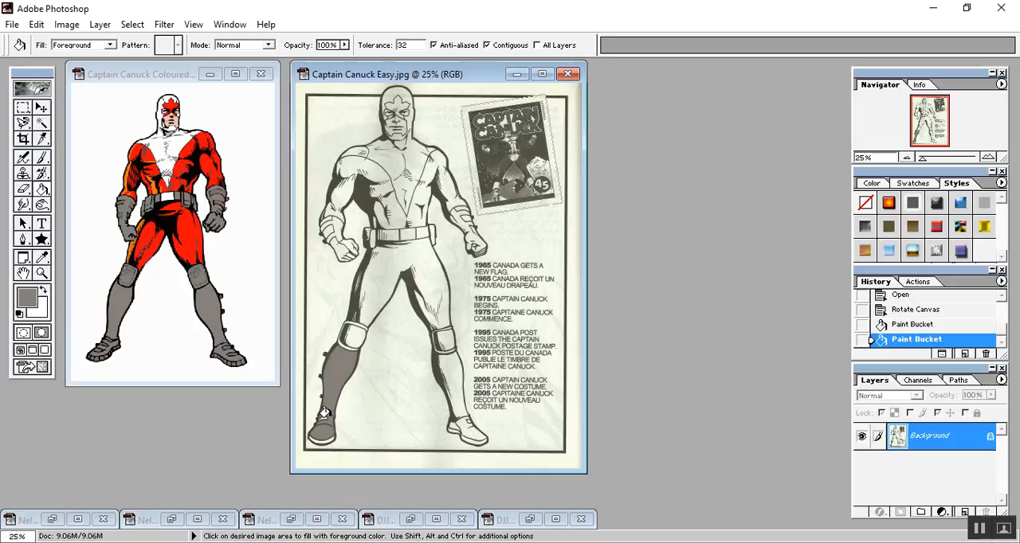
Fill the right-hand boot leg and shoe with the same grey, and brush over the unfilled specks on the shoe.
scroll(345, 442, "down", 3)
scroll(346, 445, "up", 6)
left_click_drag(587, 103, 587, 458)
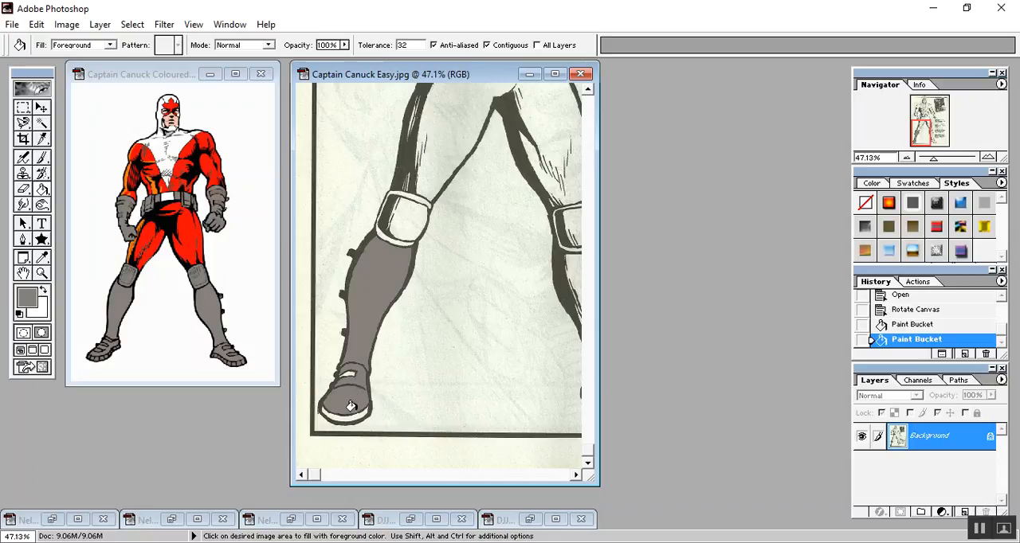
left_click(575, 476)
left_click(575, 476)
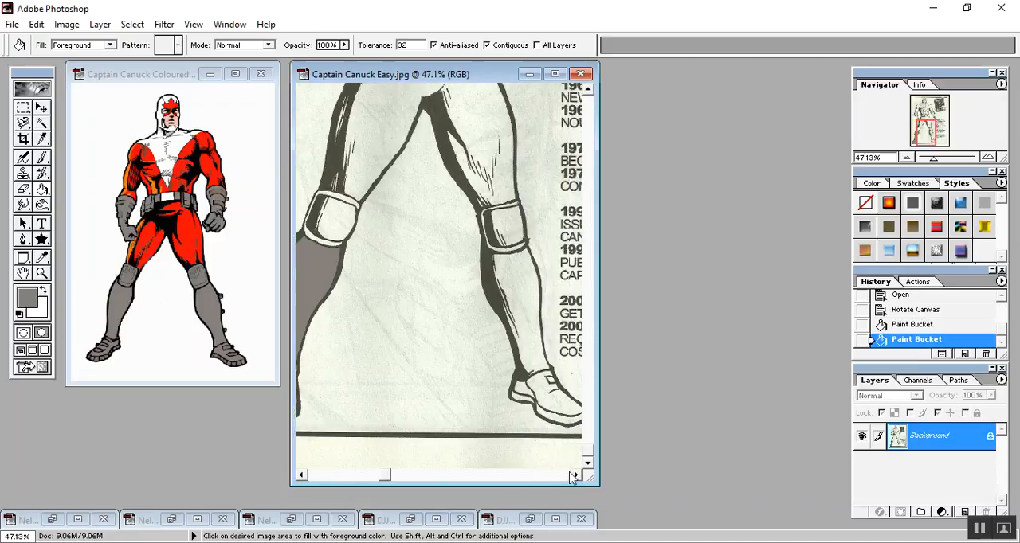
left_click(518, 302)
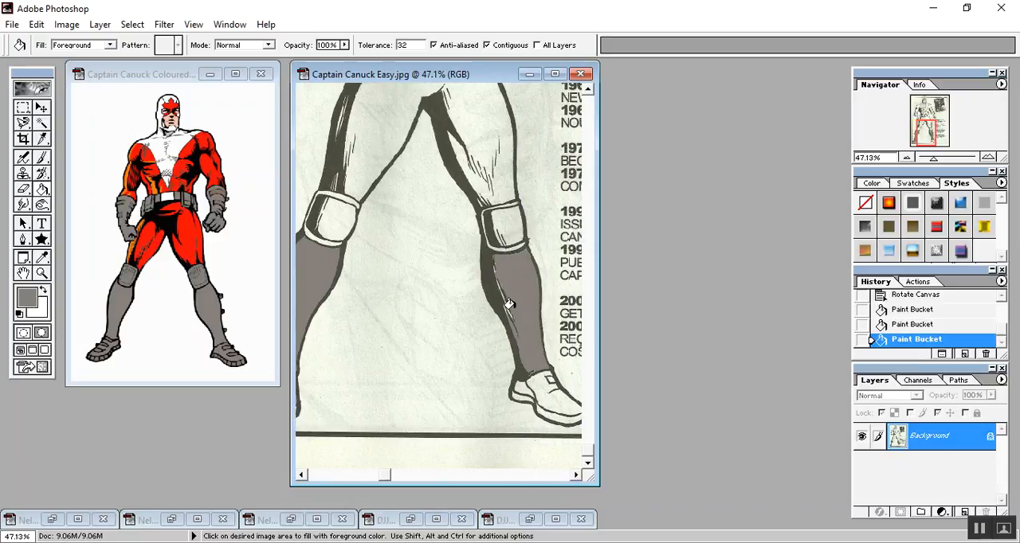
left_click(540, 388)
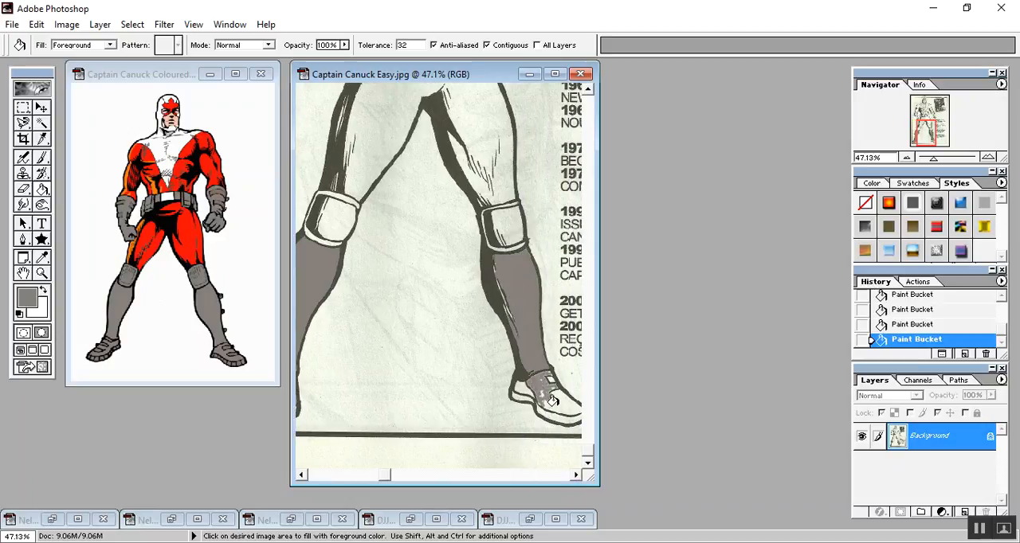
left_click(549, 402)
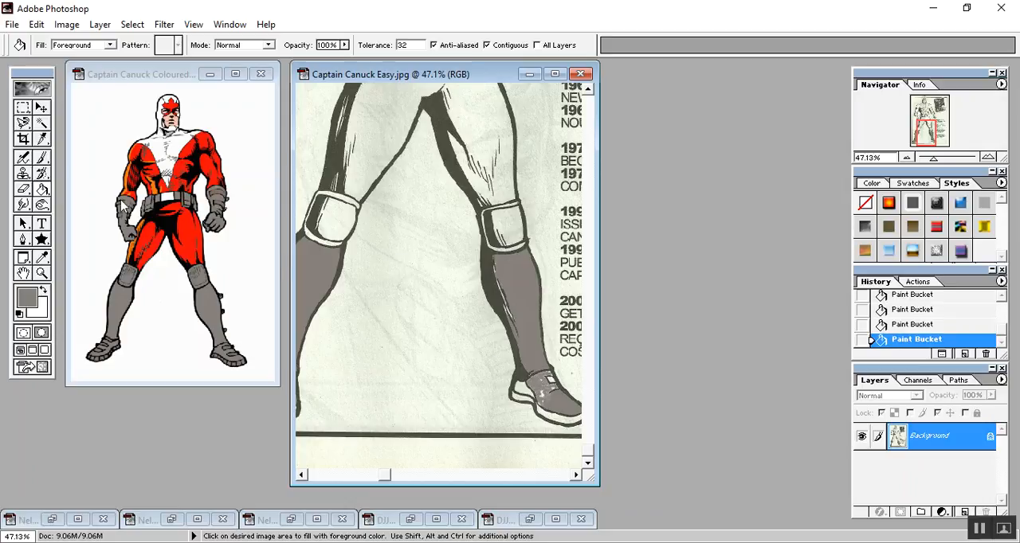
left_click(42, 159)
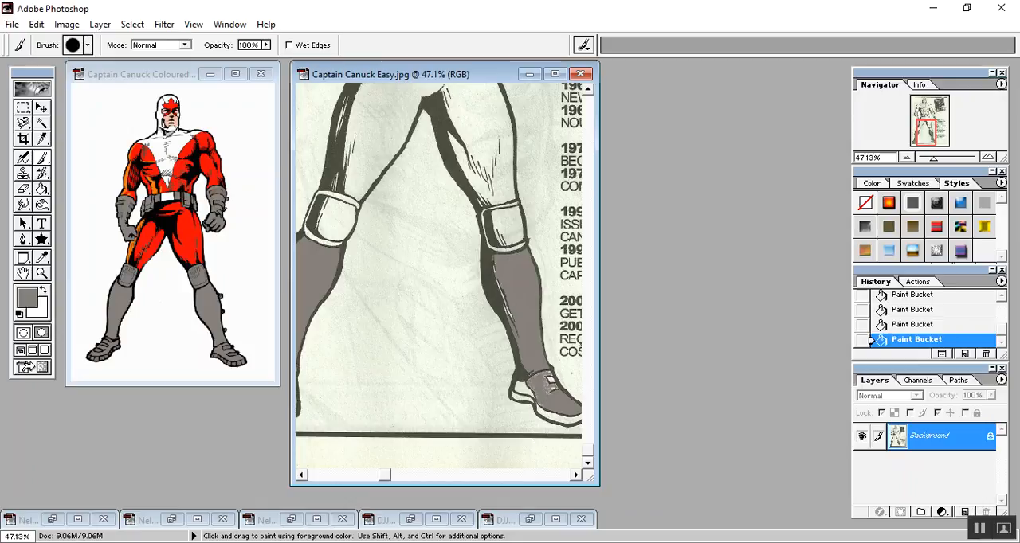
left_click(546, 385)
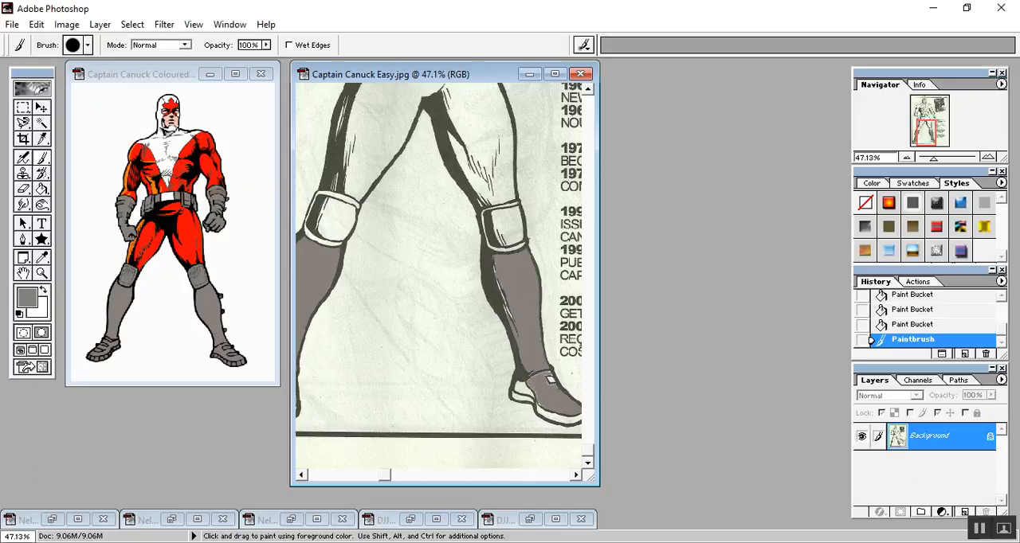
Dab grey with the Paintbrush over the remaining light specks beside the small white patch on the right-hand shoe.
left_click(546, 385)
left_click(546, 385)
left_click(547, 383)
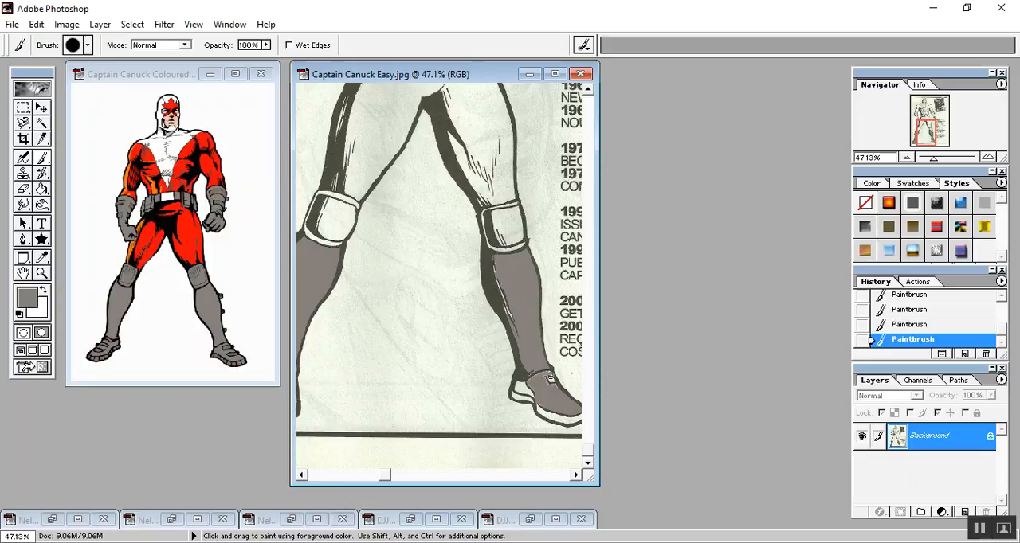
Switch the Paintbrush to a smaller hard round tip for finer touch-ups.
left_click(89, 46)
left_click(102, 77)
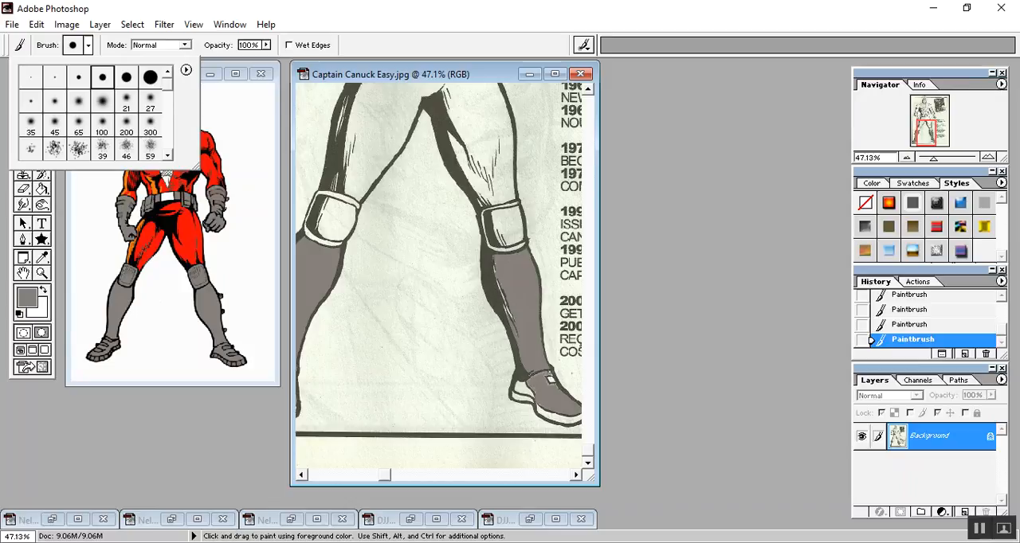
left_click(88, 45)
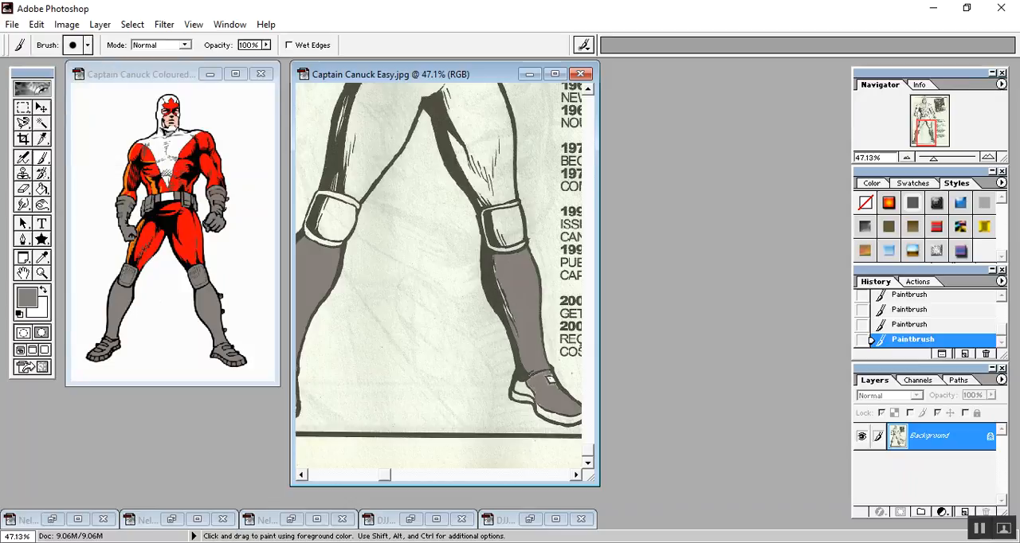
Paint grey over the unfilled specks along the lower heel-side edge of the right-hand shoe's upper, just above the sole.
left_click_drag(933, 159, 947, 158)
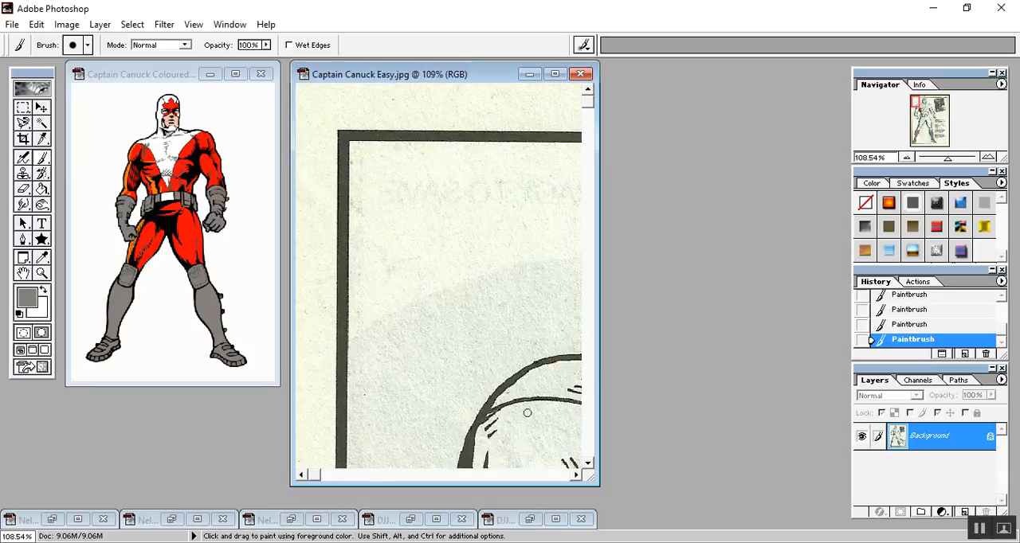
left_click_drag(588, 102, 577, 476)
left_click(576, 476)
left_click(577, 477)
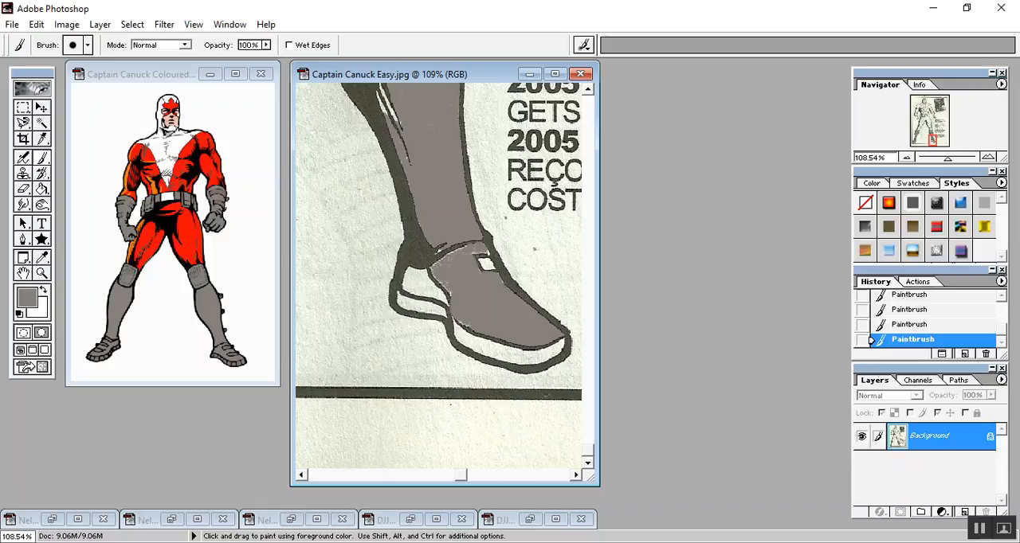
scroll(499, 282, "down", 2)
scroll(496, 283, "up", 10)
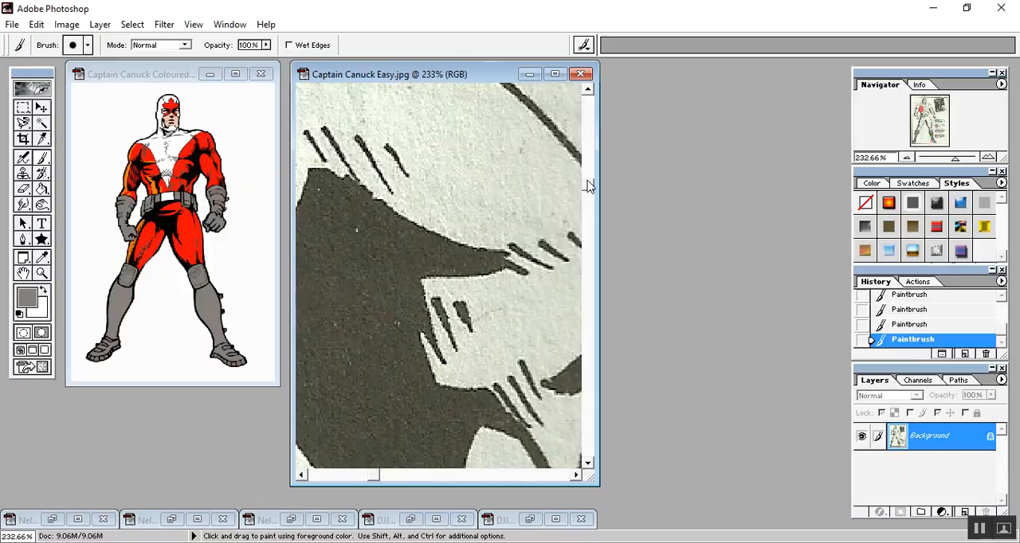
scroll(541, 381, "down", 10)
scroll(533, 414, "down", 6)
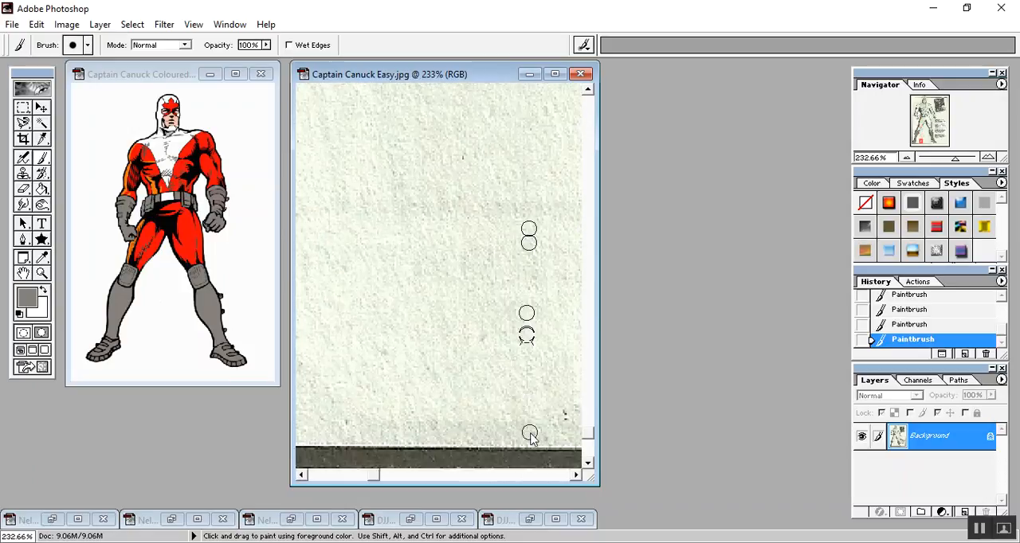
left_click_drag(371, 474, 464, 460)
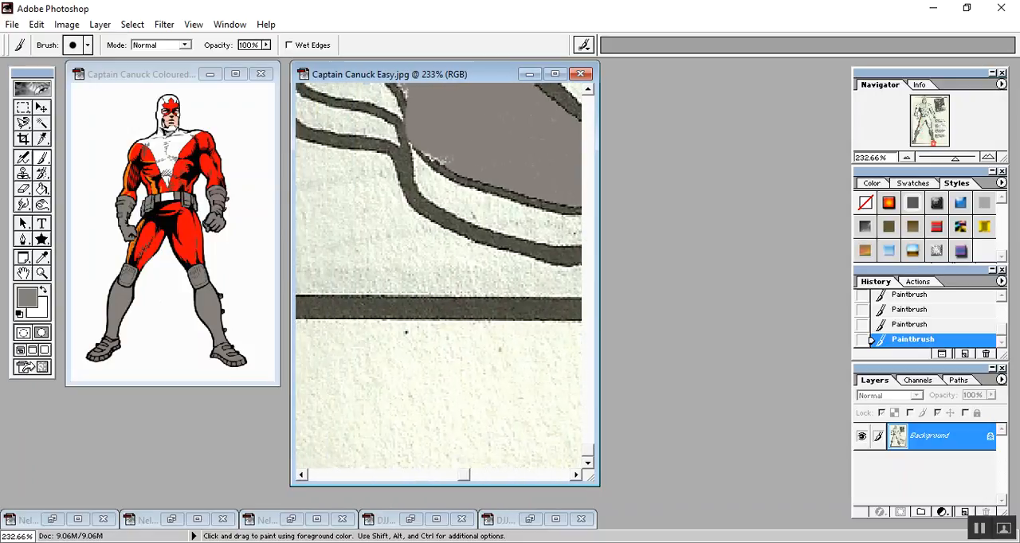
left_click(444, 159)
left_click_drag(429, 156, 435, 159)
left_click(432, 159)
Sample the trousers' red from Captain Canuck Coloured.jpg as the foreground colour with the Eyedropper.
scroll(512, 240, "down", 7)
scroll(506, 240, "up", 7)
scroll(493, 233, "up", 10)
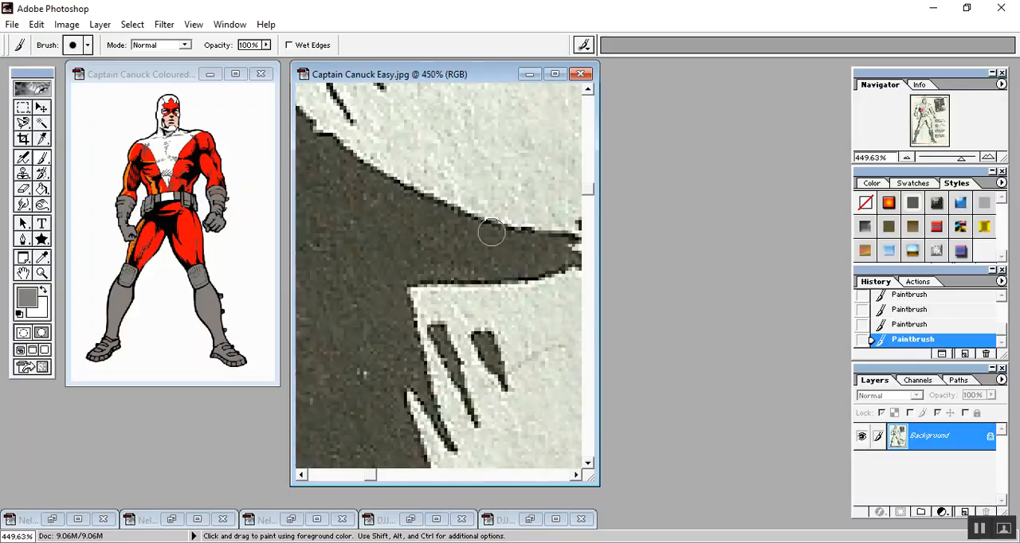
scroll(478, 234, "down", 20)
scroll(517, 150, "down", 8)
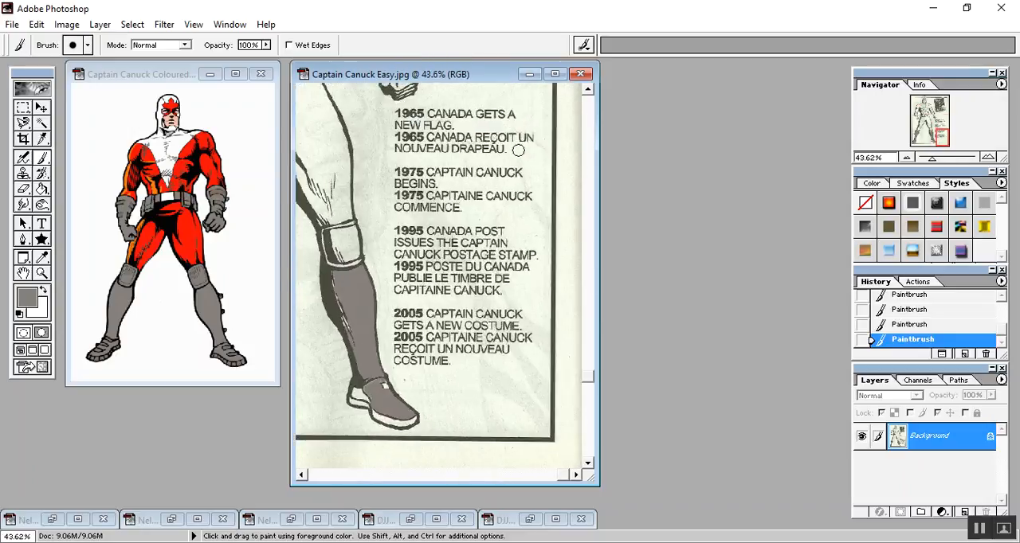
scroll(438, 271, "down", 2)
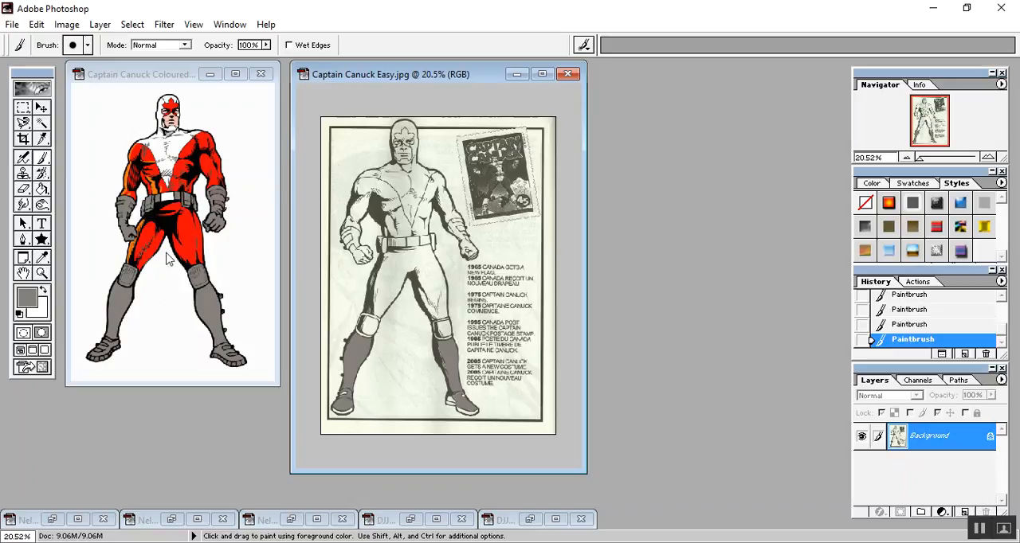
left_click(42, 257)
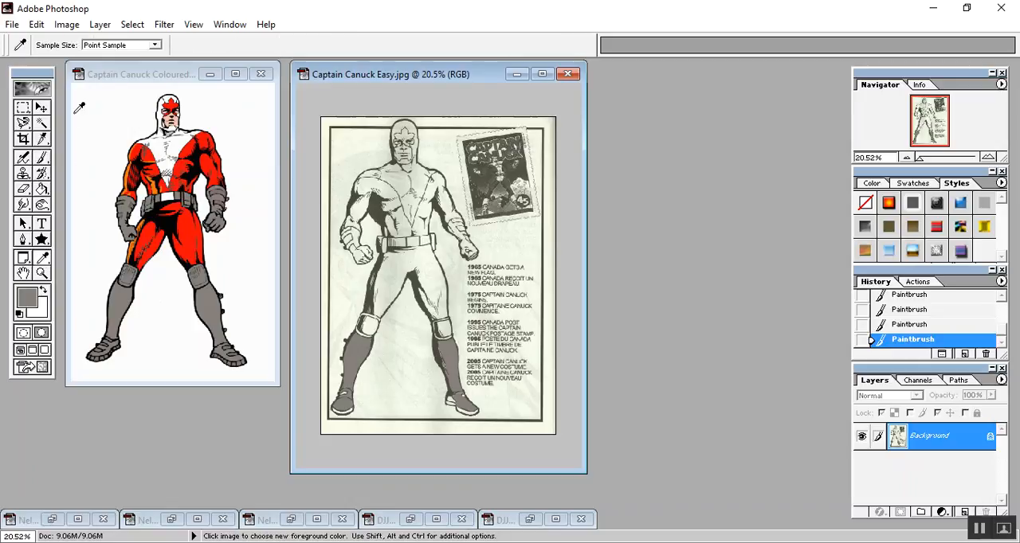
left_click(121, 76)
left_click(178, 240)
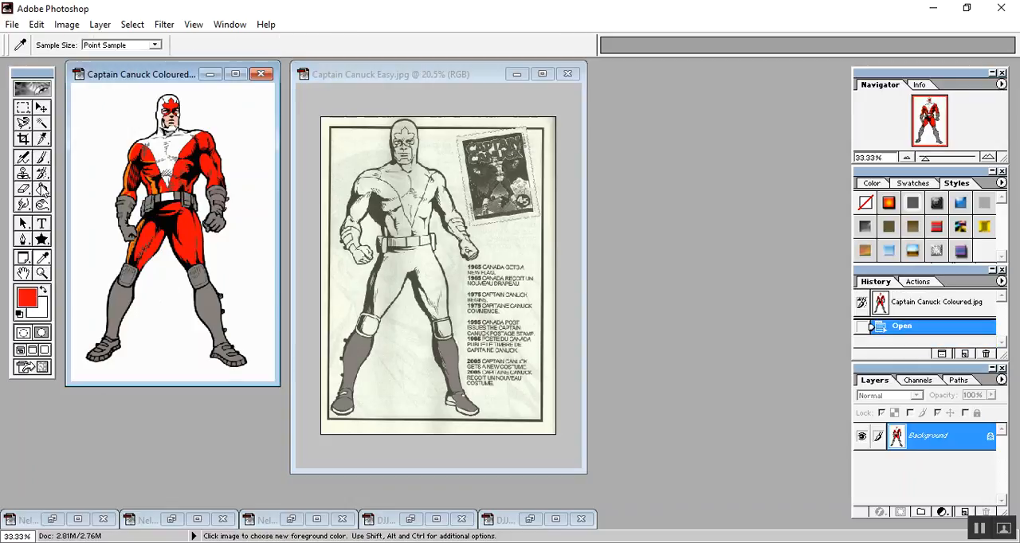
Fill the trousers in Captain Canuck Easy.jpg with the sampled red using the Paint Bucket.
left_click(42, 189)
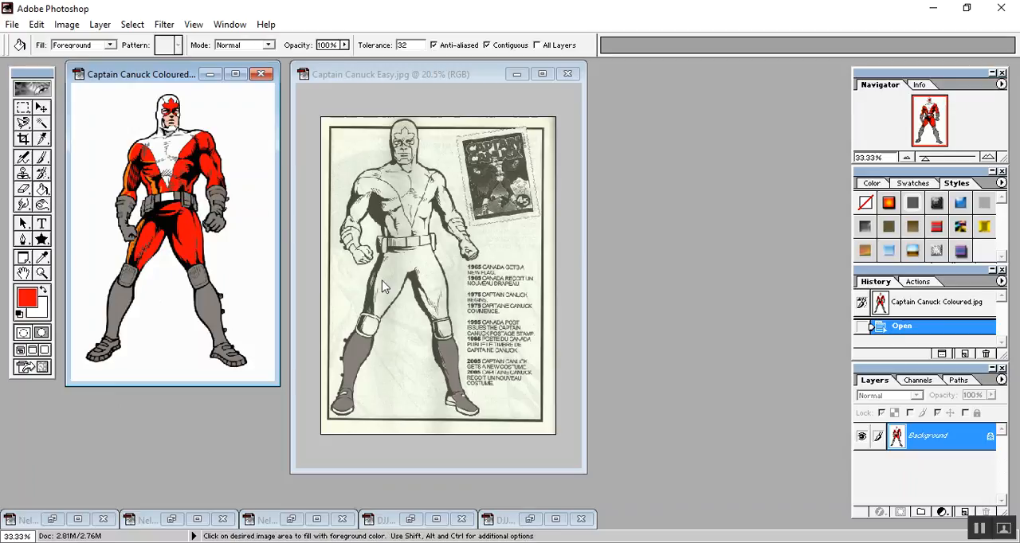
left_click(397, 80)
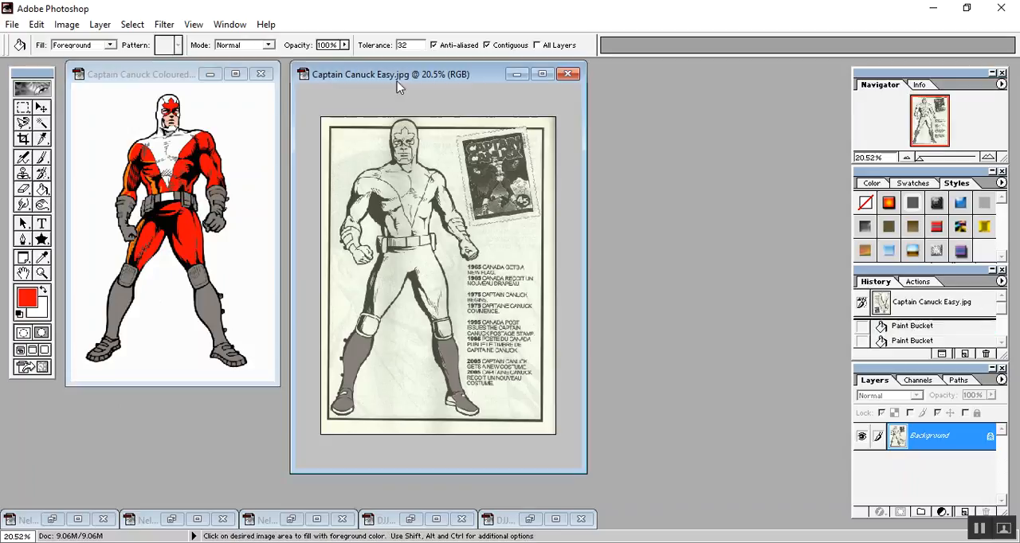
left_click(384, 281)
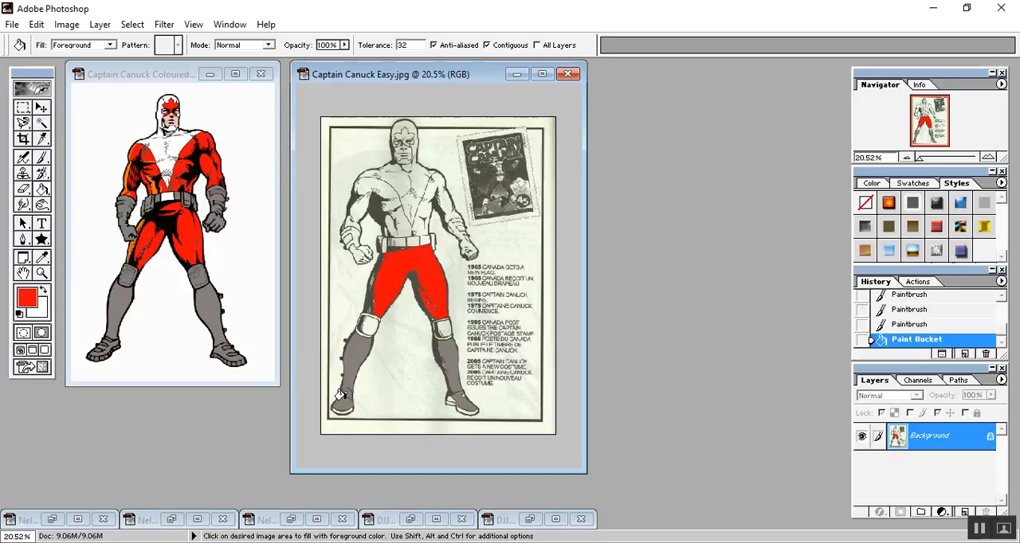
Touch up the upper trousers with red using the Paintbrush, and start painting red on the left-hand shoulder.
left_click(42, 159)
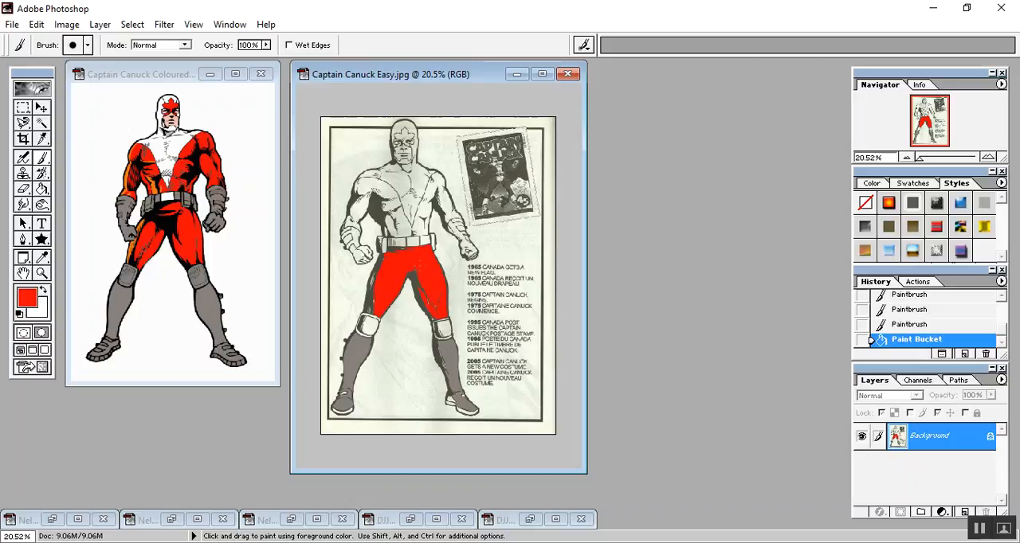
left_click(430, 257)
mouse_move(381, 194)
left_mouse_down()
mouse_move(388, 186)
mouse_move(375, 181)
mouse_move(367, 189)
left_mouse_up()
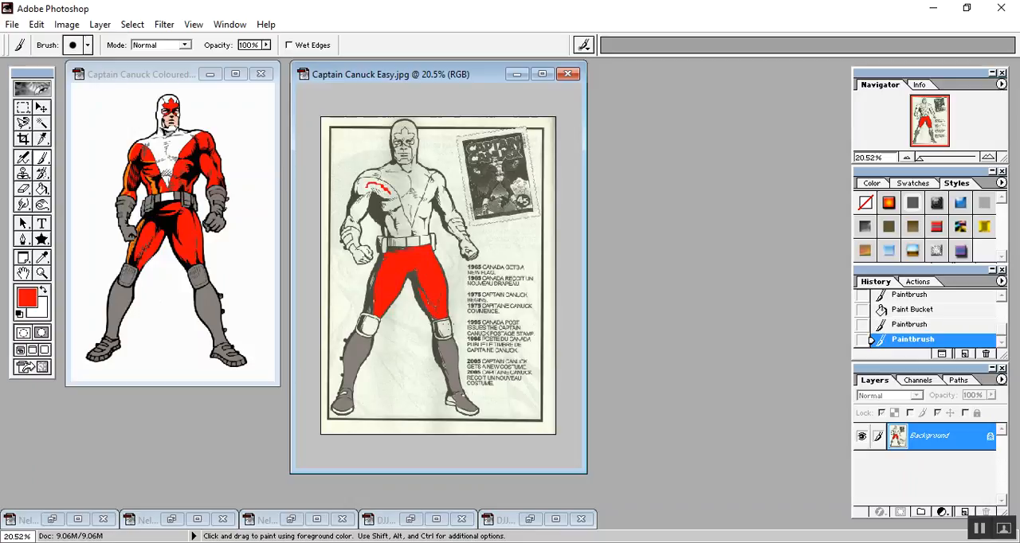